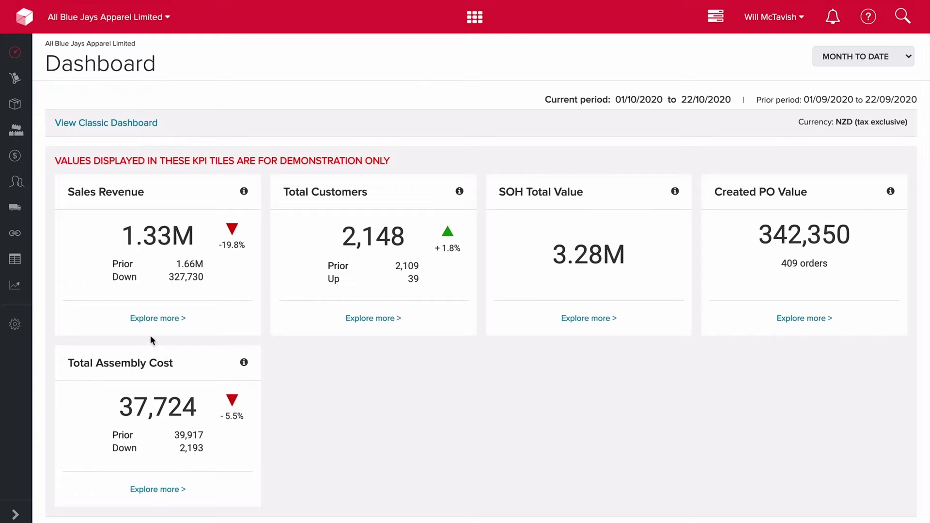
Open the Sales dashboard from the Sales Revenue tile to show Gross Profit 922,778 and 1,773 orders.
left_click(160, 319)
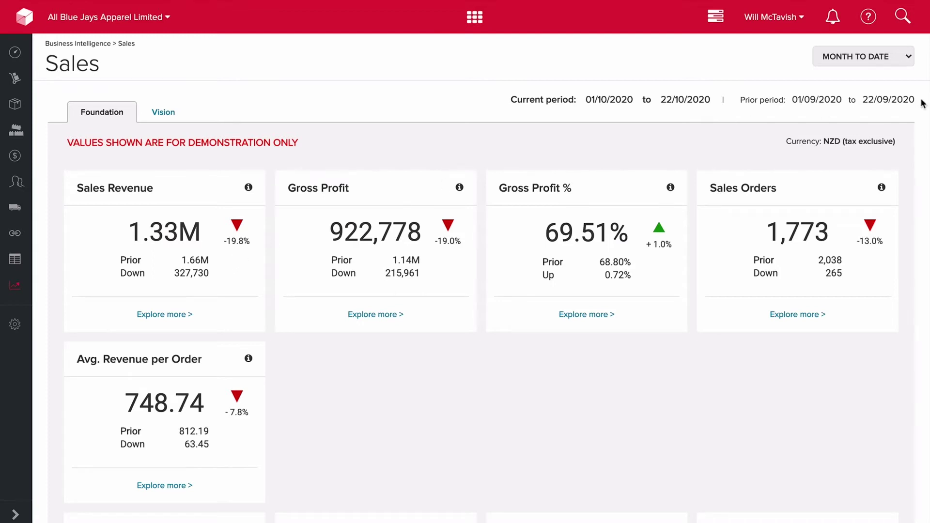
Switch the Sales reporting period to Year to Date so revenue shows 20.77M.
left_click(902, 56)
left_click(870, 80)
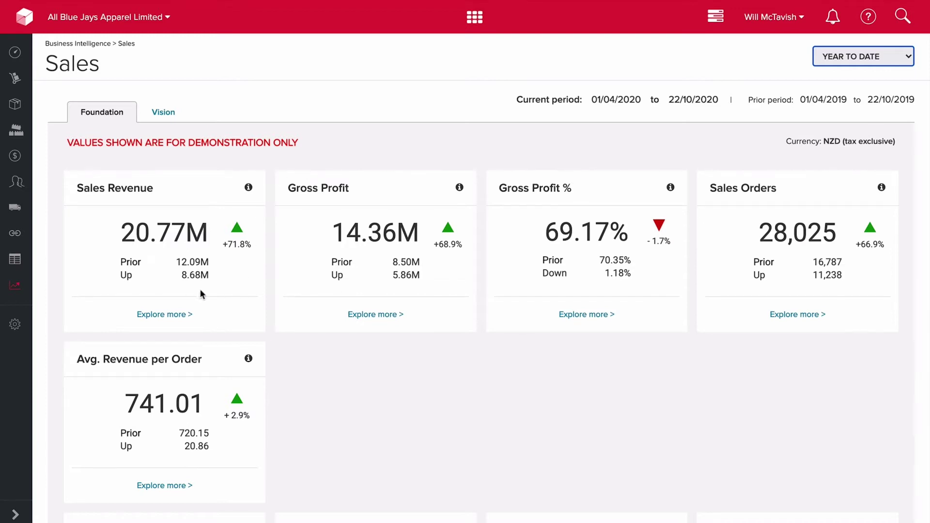
left_click(306, 359)
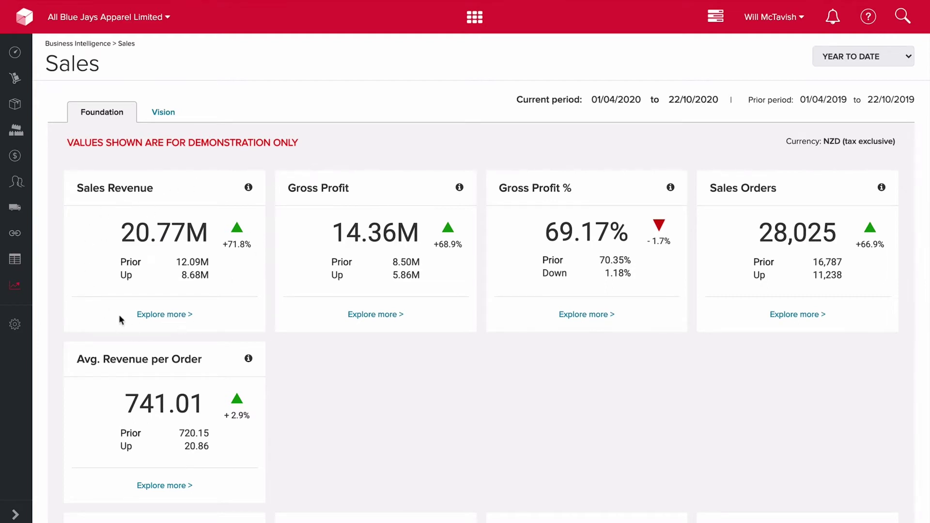
Open the Sales Revenue Vision view and toggle the 2020 Fin. Year series off and on.
left_click(169, 314)
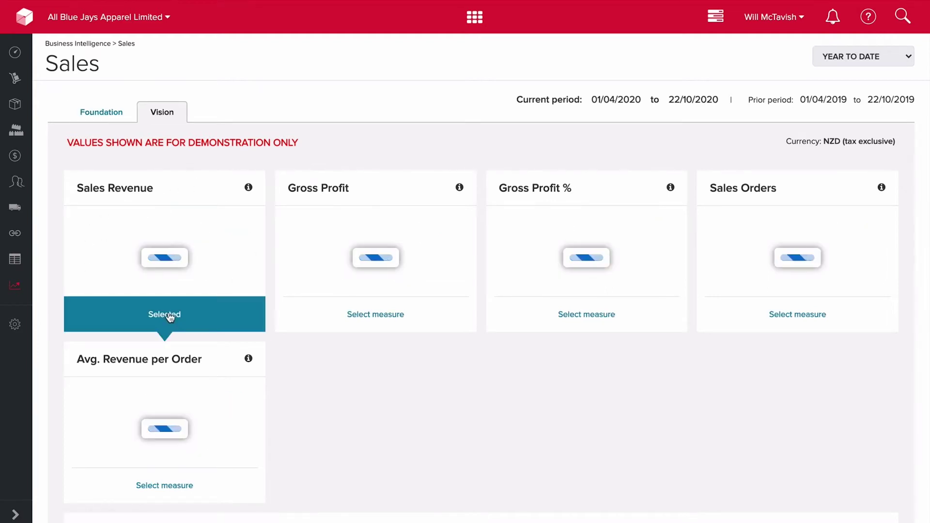
scroll(488, 361, "down", 3)
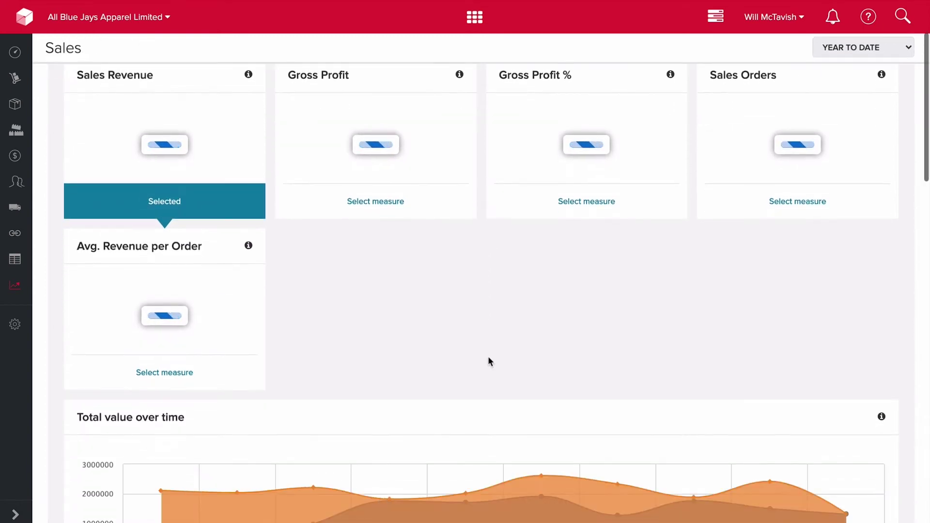
scroll(488, 360, "down", 1)
scroll(75, 420, "down", 2)
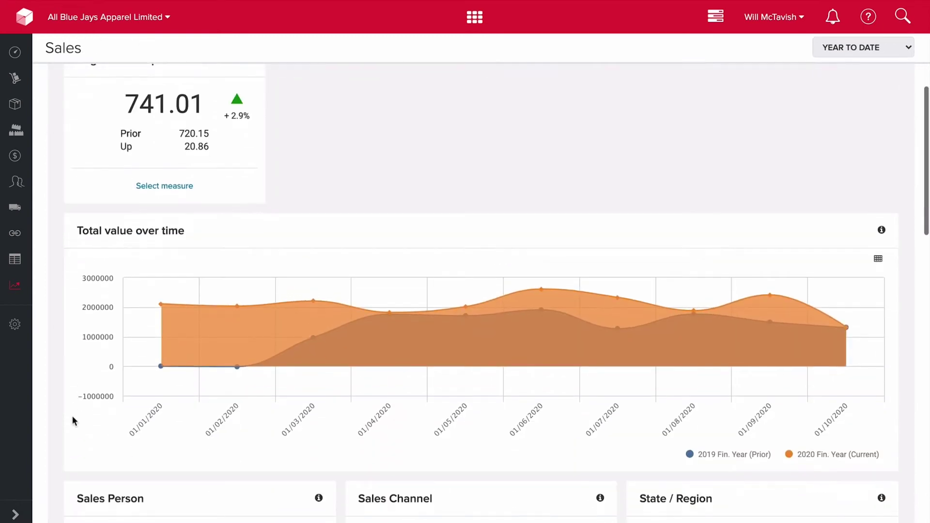
scroll(74, 420, "down", 2)
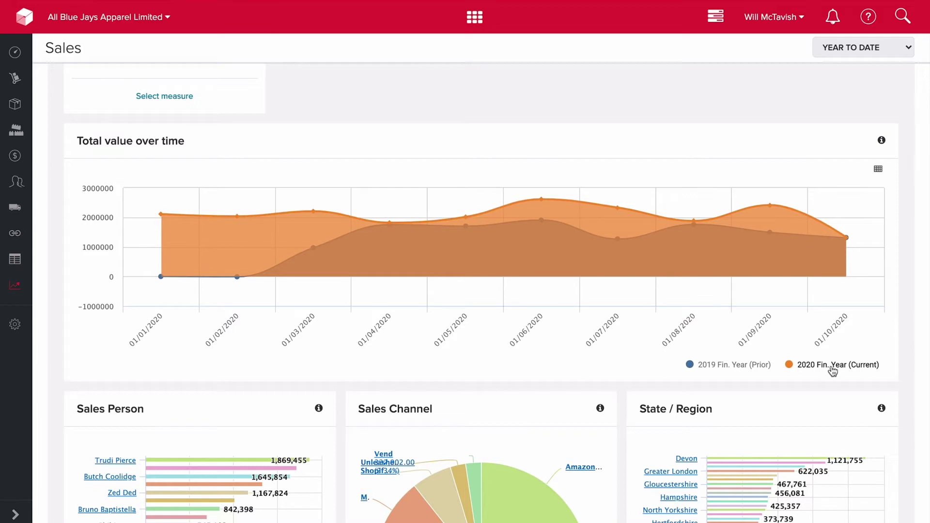
left_click(825, 369)
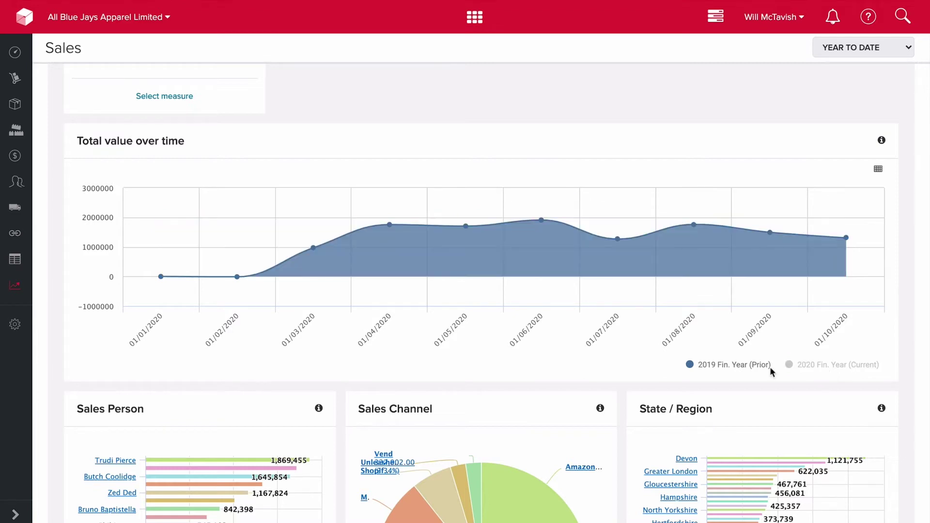
left_click(813, 367)
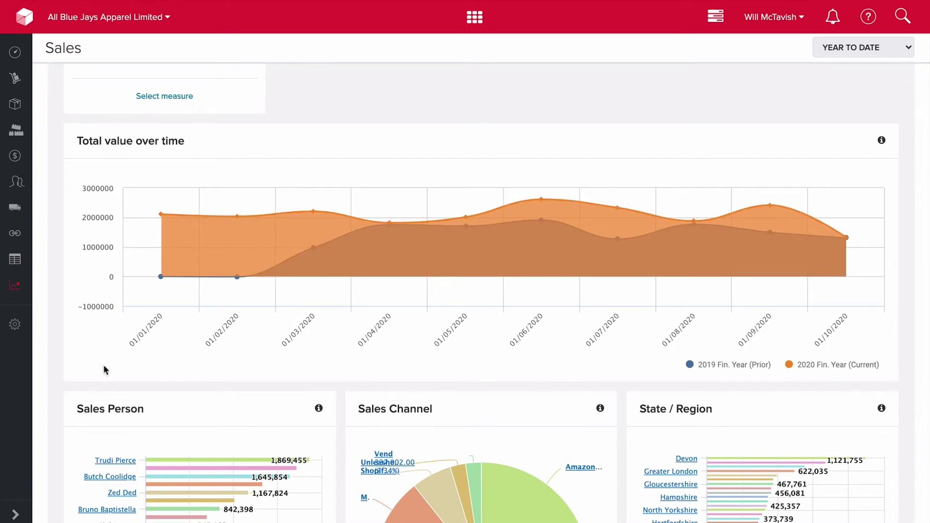
scroll(319, 390, "down", 2)
scroll(327, 383, "down", 3)
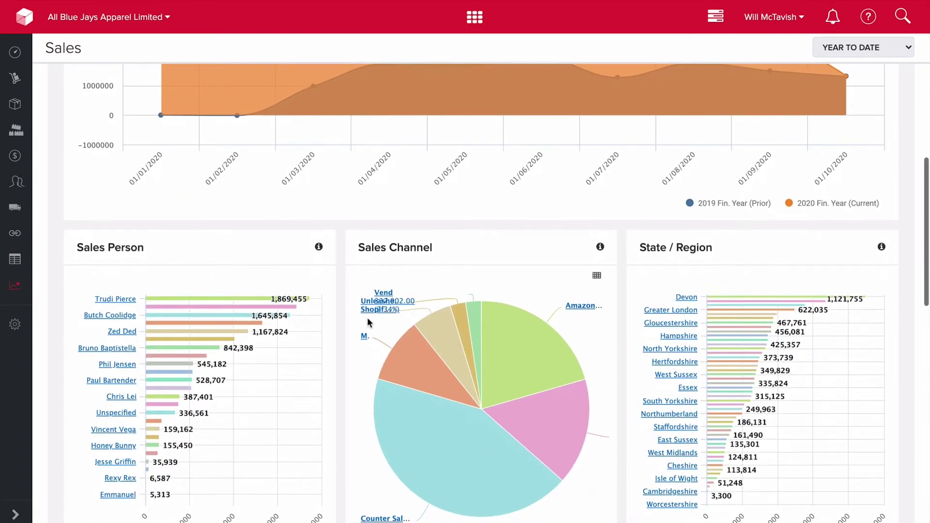
scroll(345, 350, "down", 8)
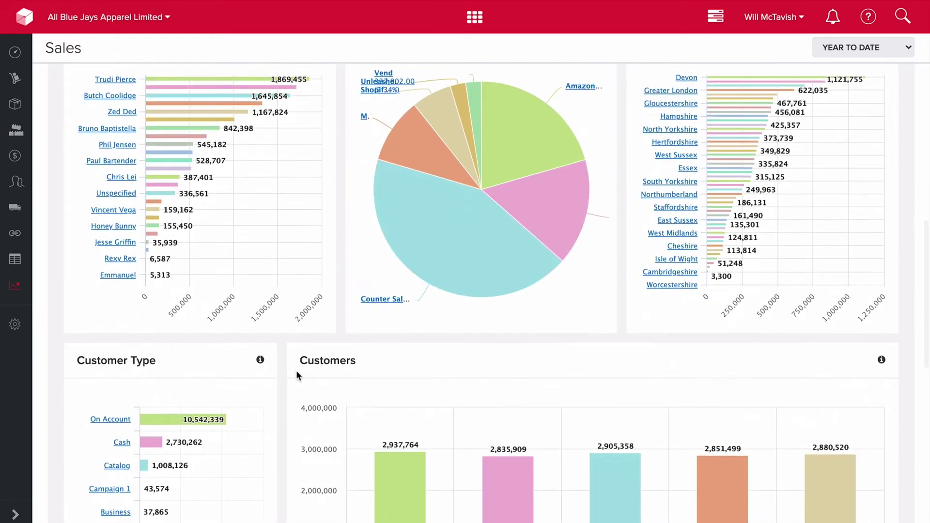
scroll(280, 391, "down", 4)
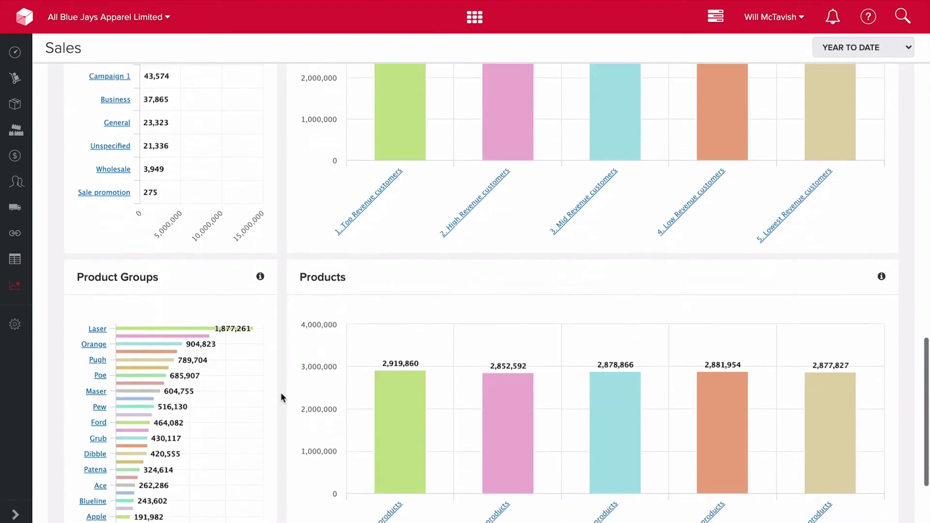
scroll(324, 295, "down", 1)
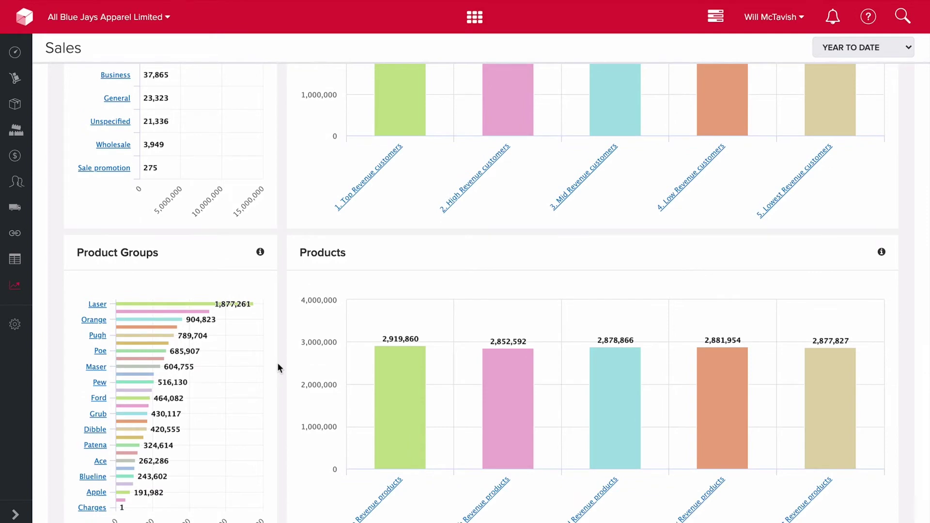
scroll(277, 365, "up", 9)
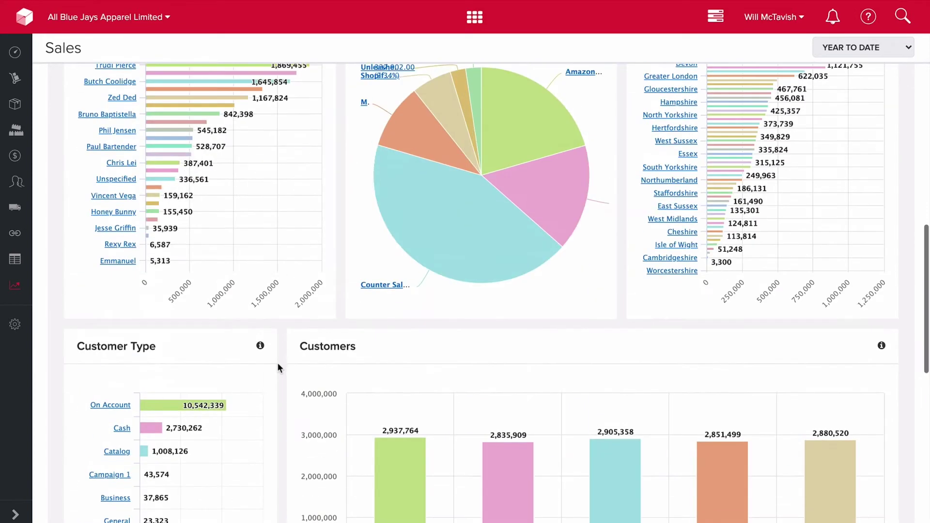
scroll(394, 306, "up", 3)
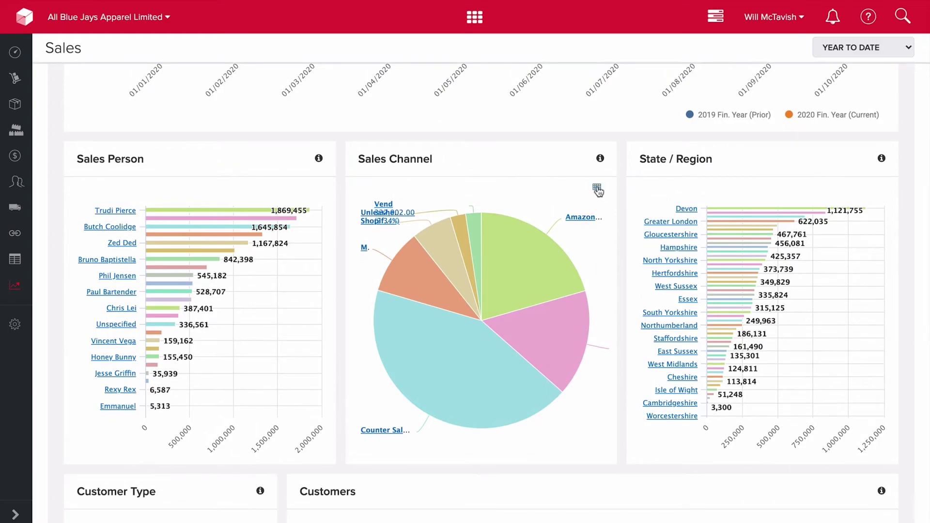
left_click(597, 190)
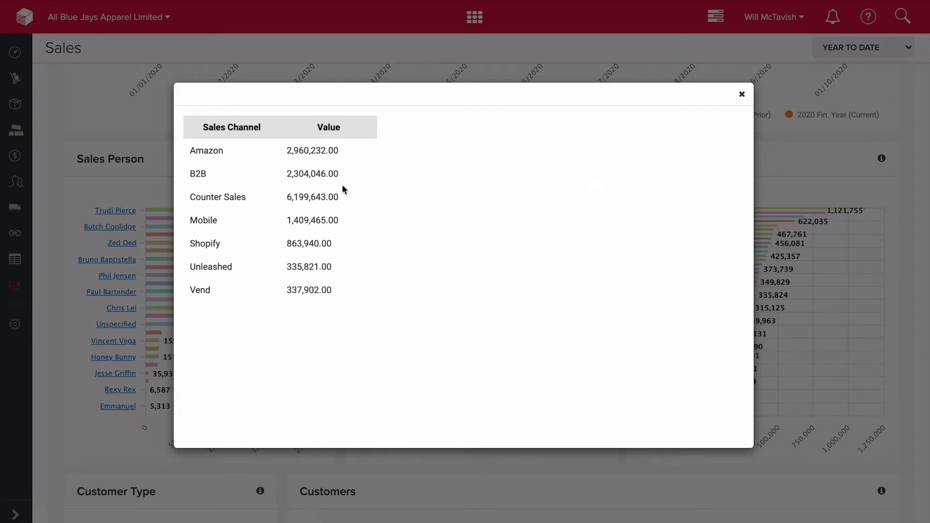
left_click(742, 94)
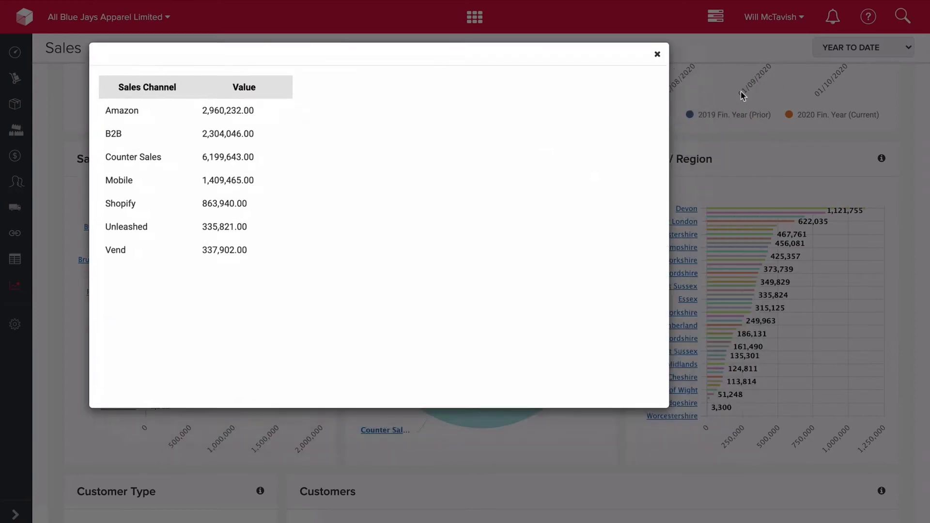
left_click(569, 13)
scroll(309, 197, "up", 10)
Open Business Intelligence > Inventory, showing Stock on hand value 3.28M, then collapse the sidebar.
mouse_move(32, 242)
left_click(15, 513)
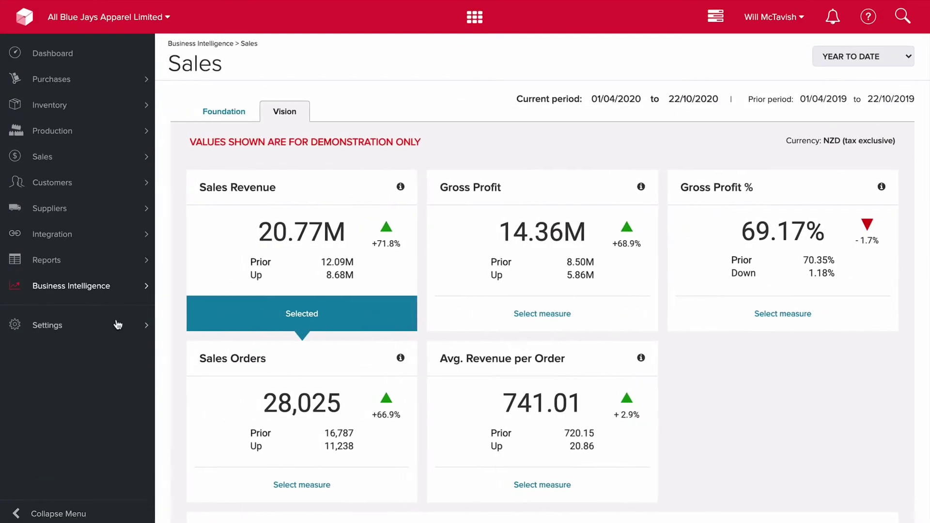
left_click(80, 291)
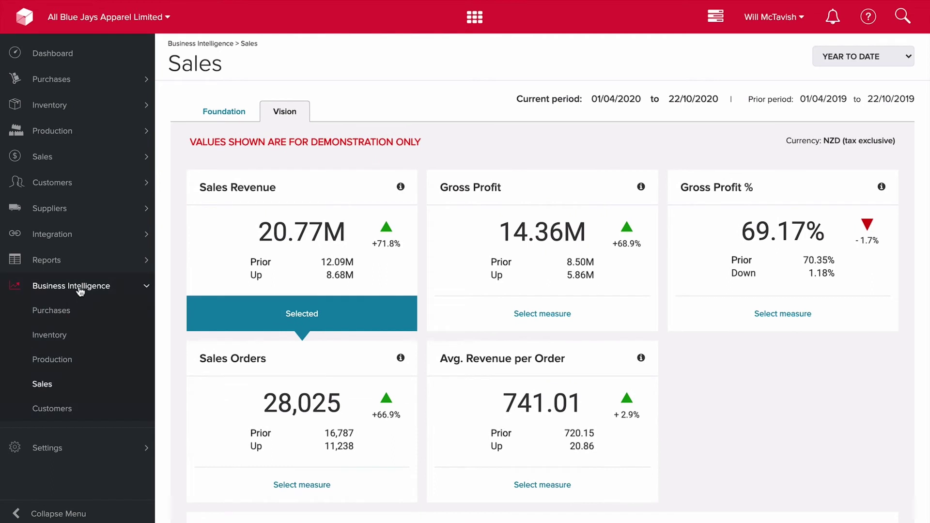
left_click(56, 337)
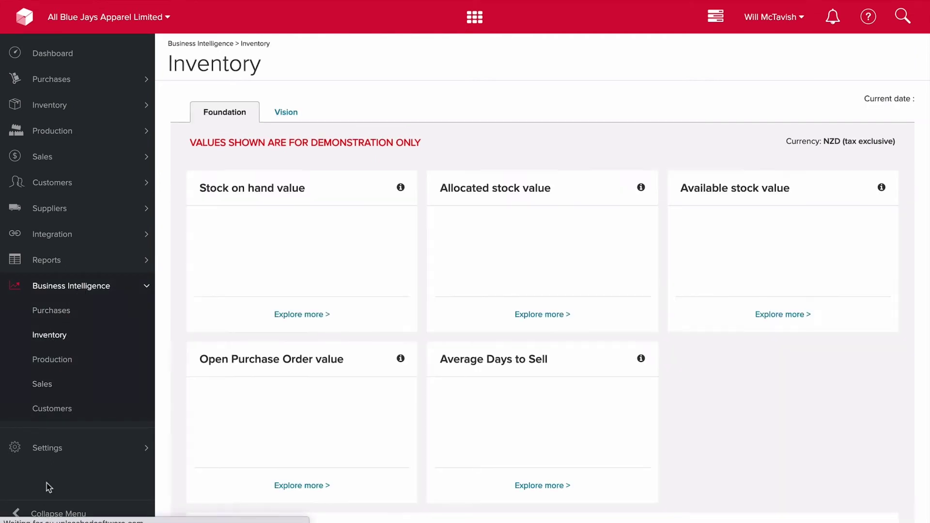
left_click(38, 514)
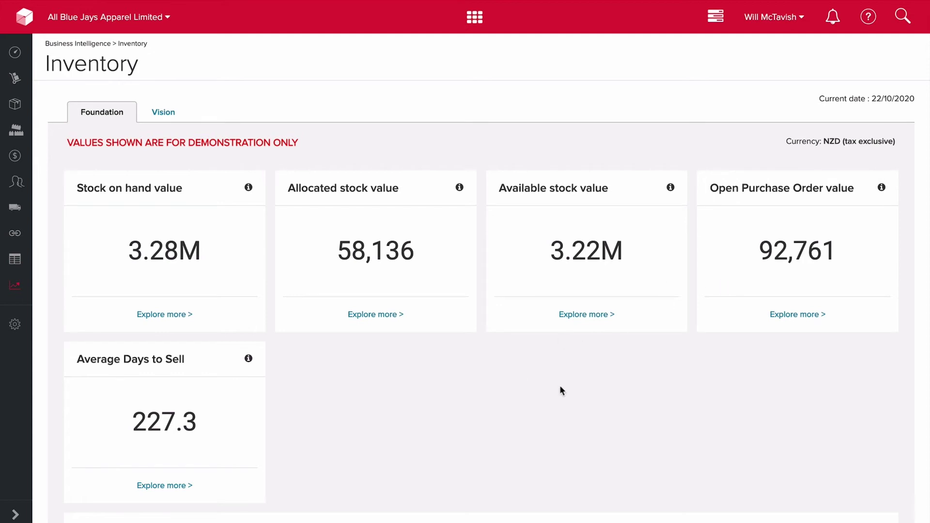
Switch Inventory to the Vision view and end the introductory tour.
left_click(173, 316)
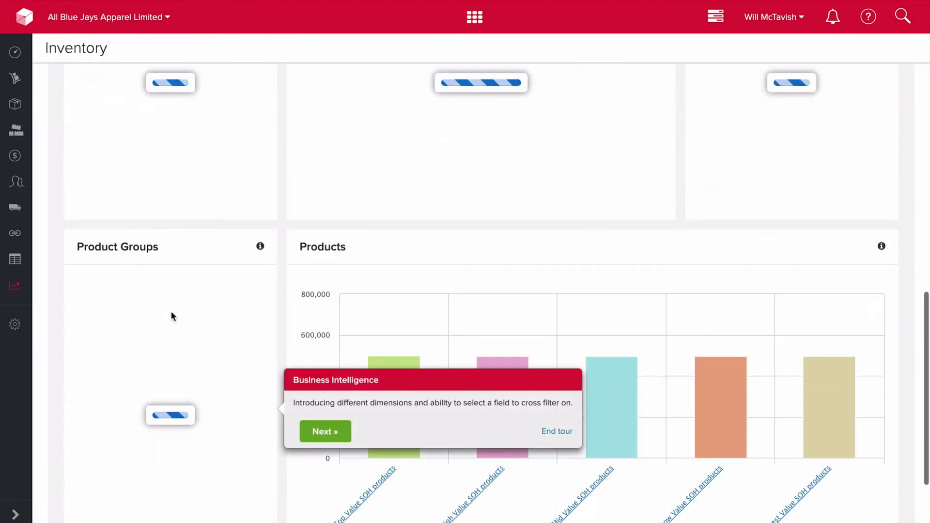
left_click(556, 431)
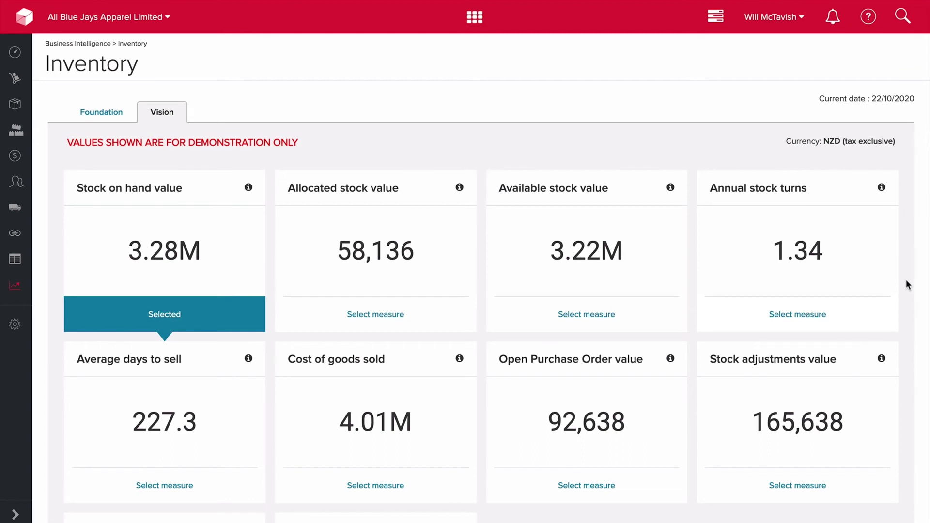
Select Annual stock turns as the charted measure and scroll down to the Stock Age and Value charts.
left_click(795, 316)
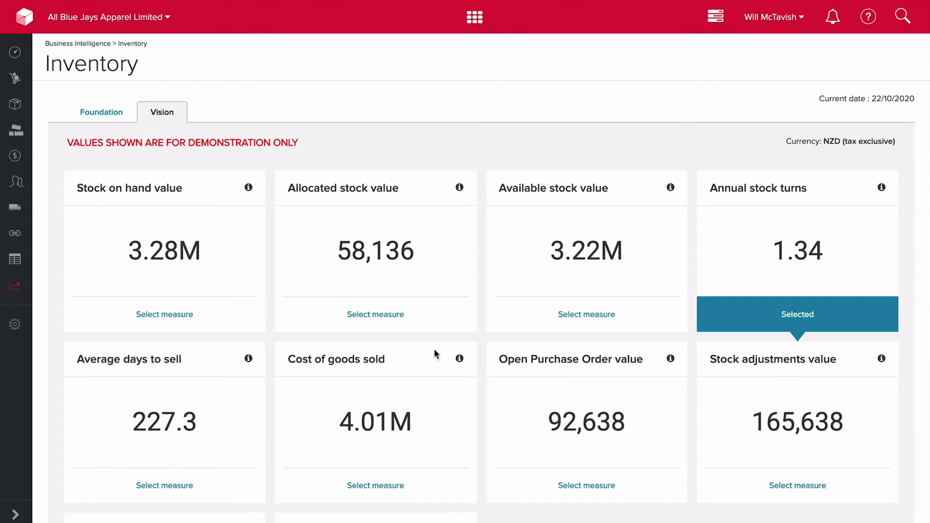
scroll(470, 382, "down", 6)
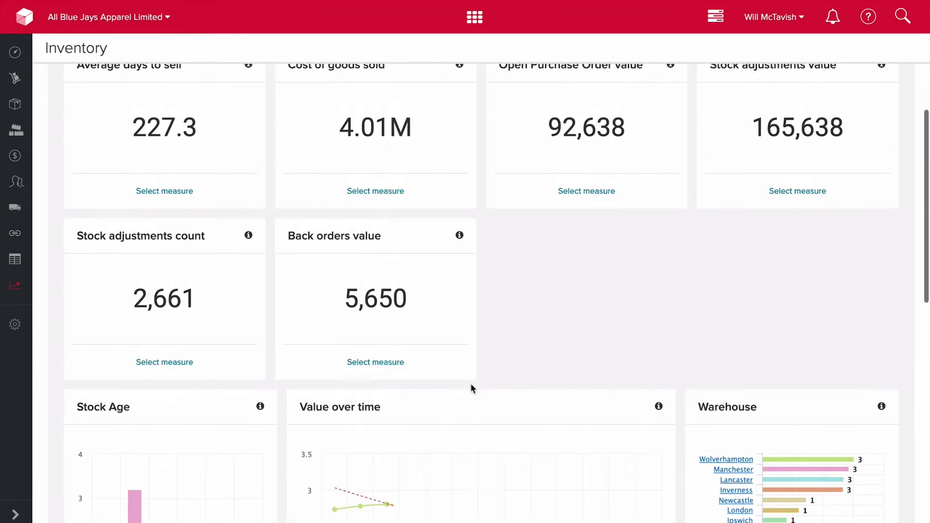
scroll(279, 407, "down", 4)
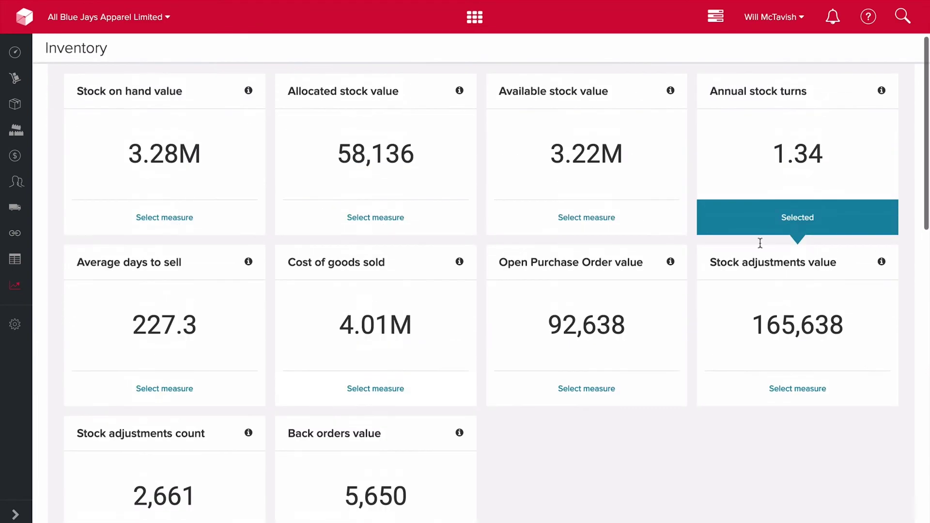
scroll(517, 416, "down", 3)
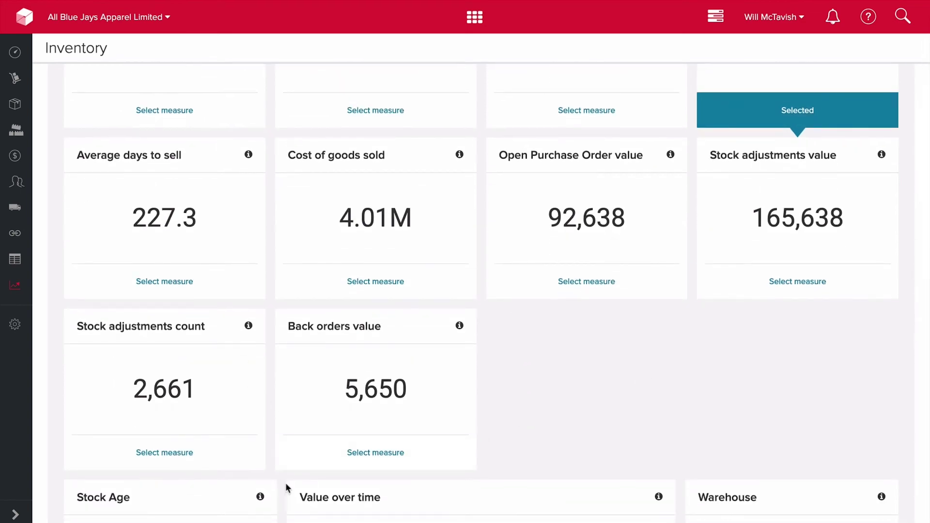
scroll(290, 483, "down", 5)
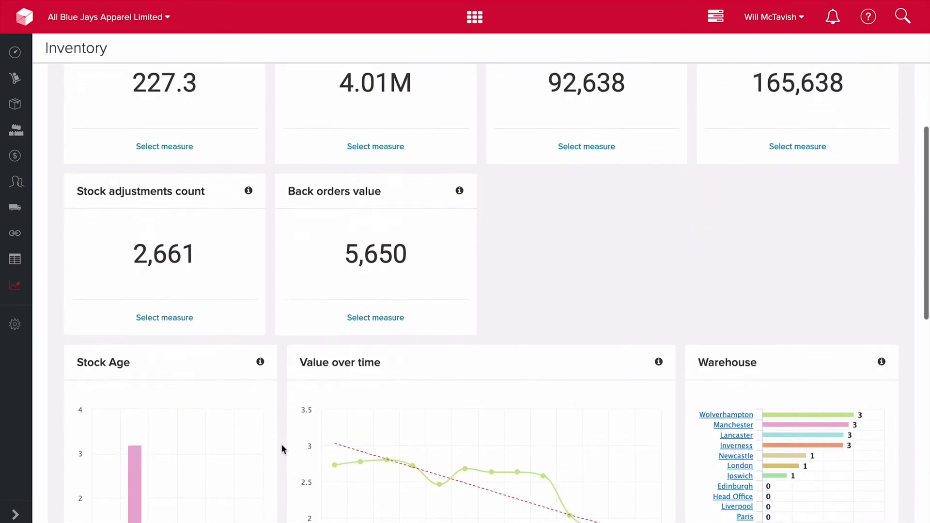
scroll(282, 449, "down", 3)
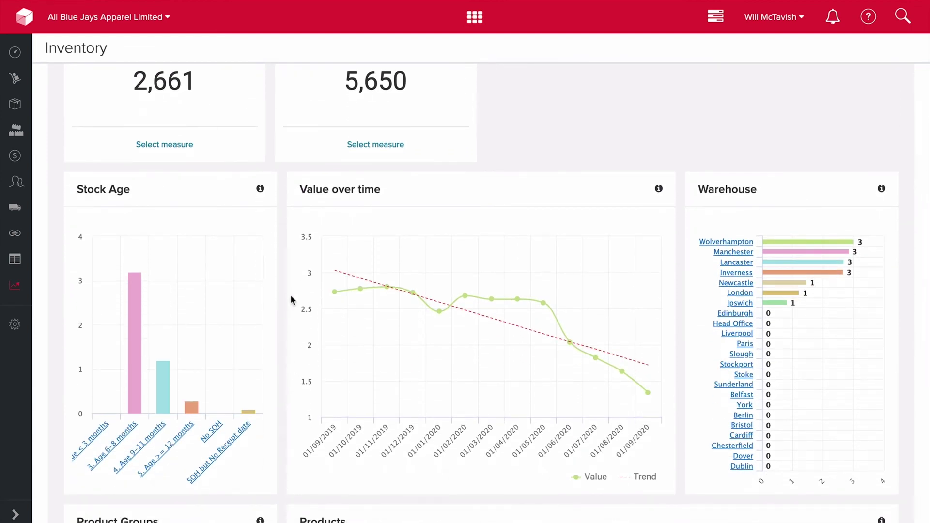
Review the Warehouse, Product Groups and Products charts, then scroll back up.
mouse_move(377, 287)
mouse_move(640, 347)
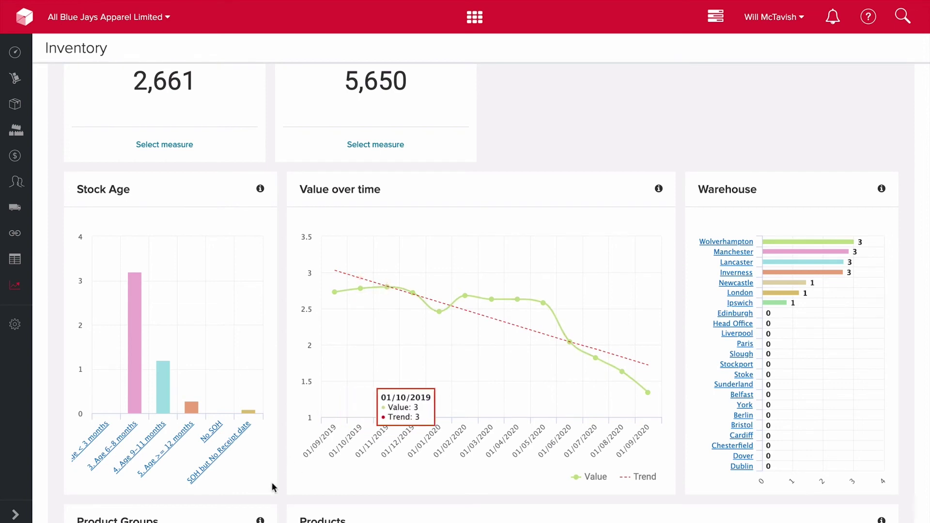
scroll(291, 470, "down", 1)
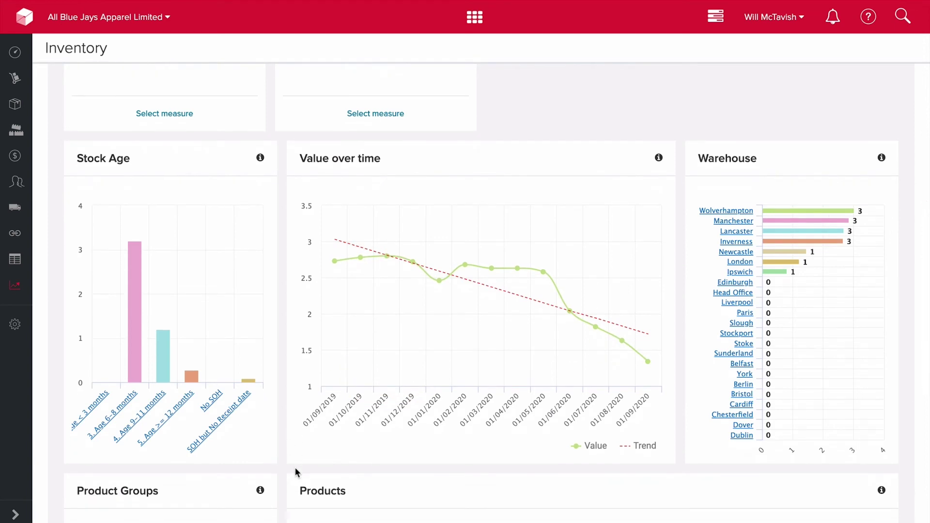
scroll(296, 471, "down", 5)
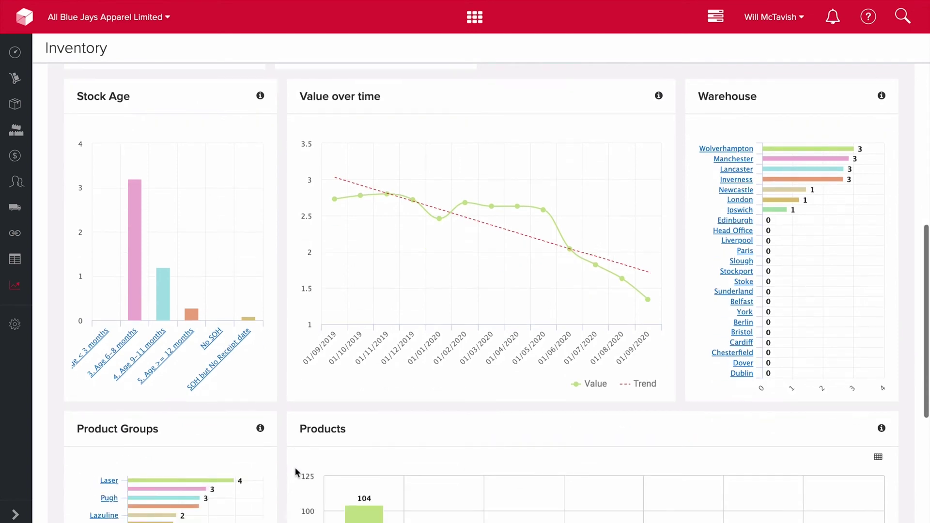
scroll(294, 467, "down", 2)
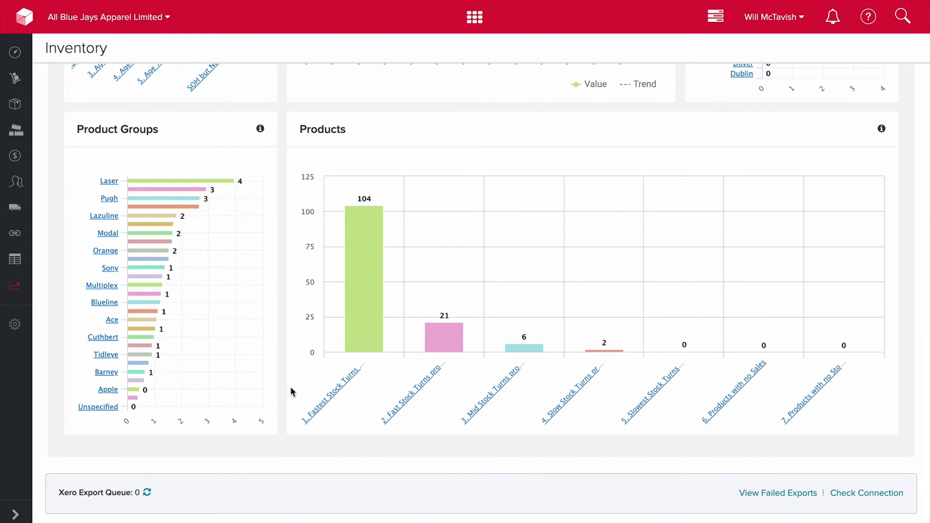
scroll(290, 392, "up", 9)
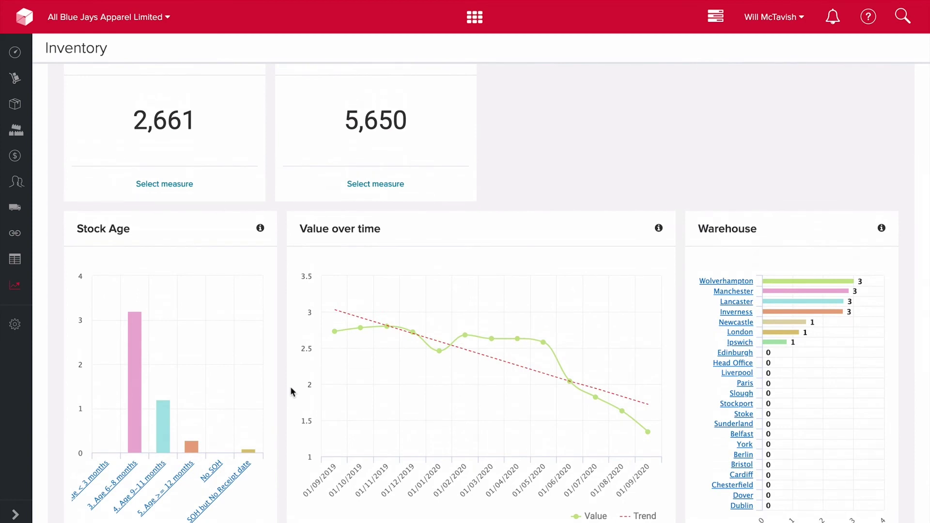